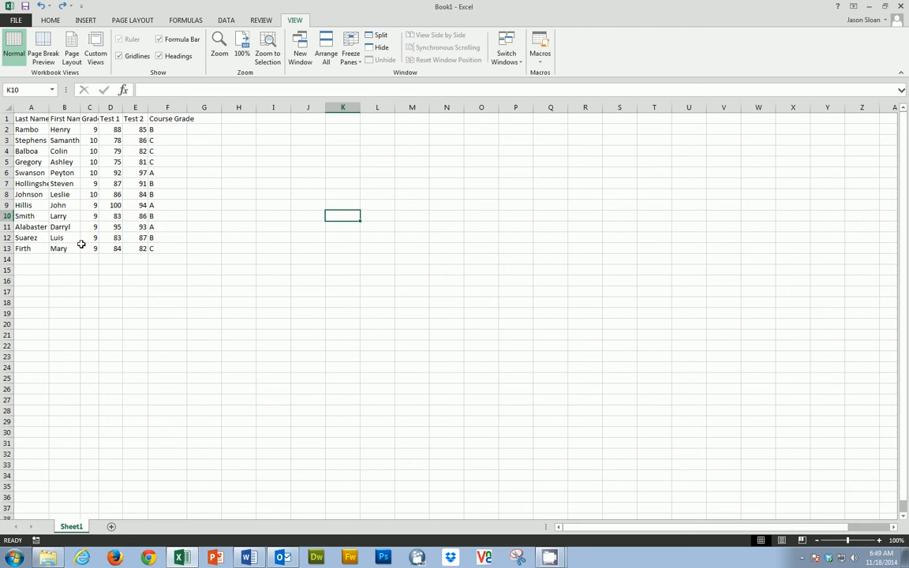
AutoFit the widths of columns A through F to their contents
click(41, 162)
drag(35, 110, 149, 107)
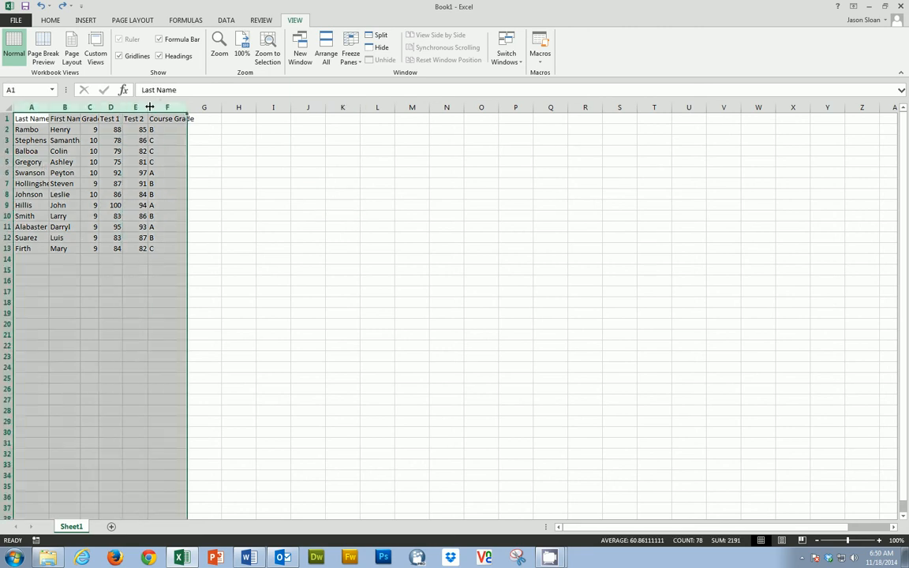
double_click(149, 106)
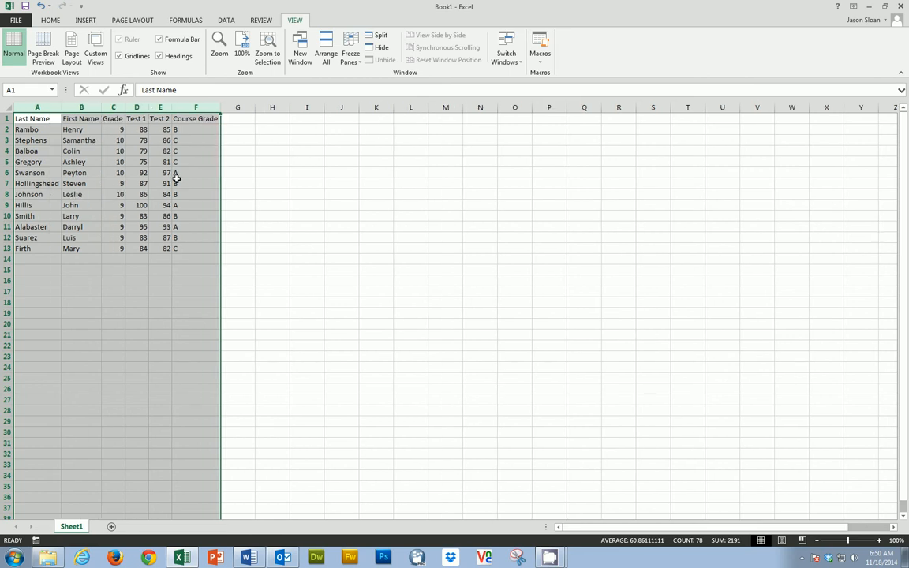
click(117, 205)
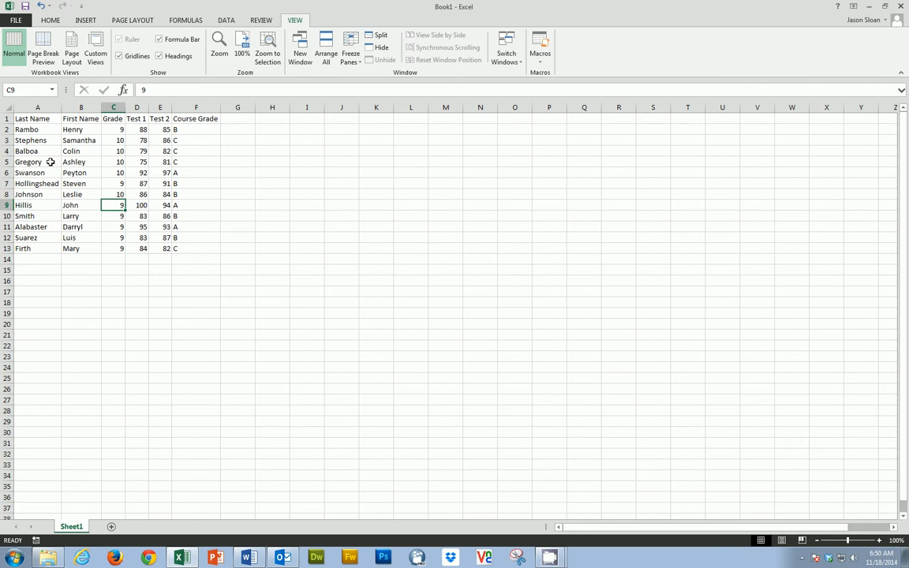
Format the header cells A1:F1 with a yellow fill and bold text
click(52, 22)
drag(39, 119, 183, 118)
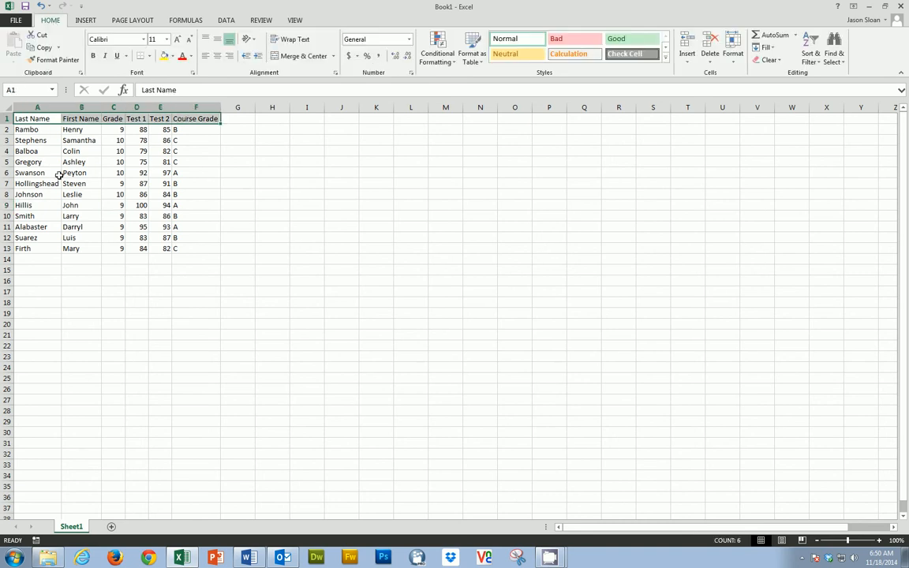
click(165, 57)
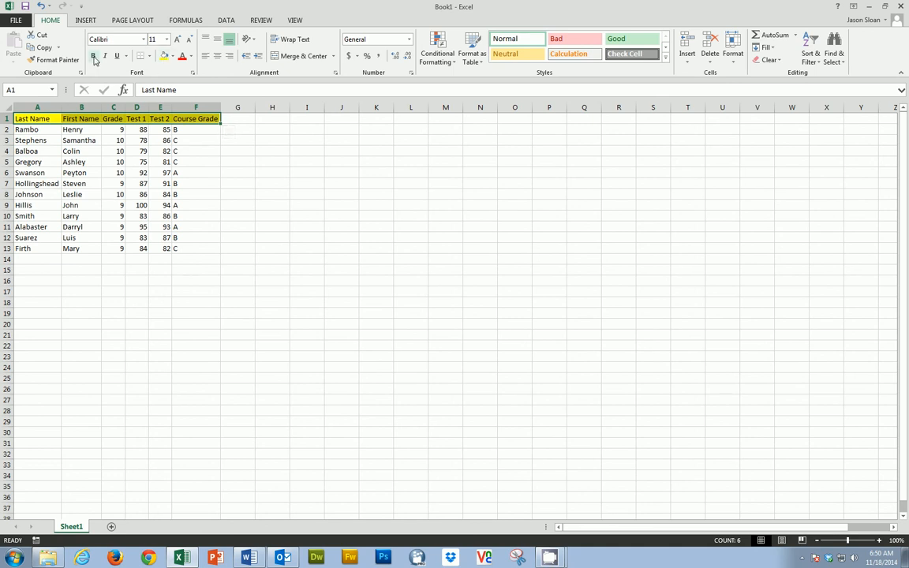
click(94, 57)
click(59, 206)
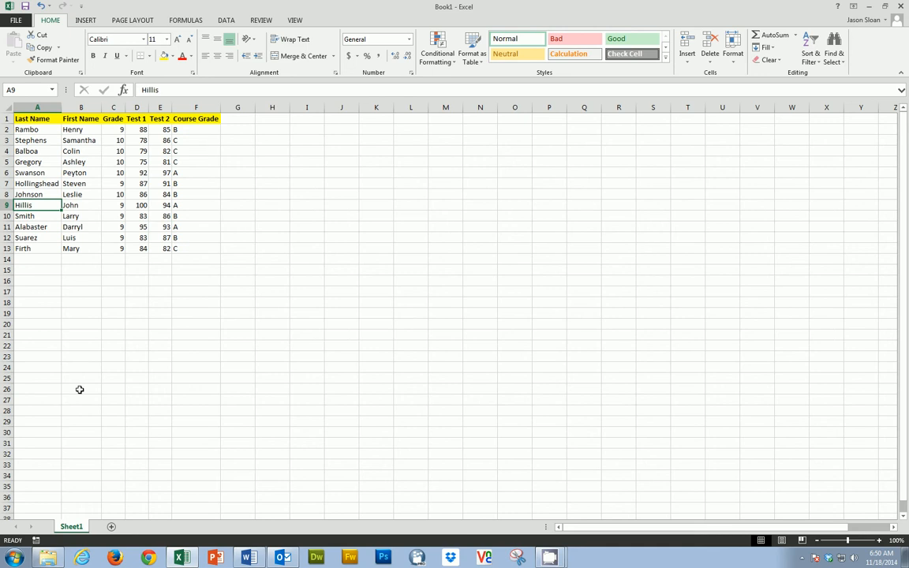
Freeze the top row of the worksheet so the column headers stay in view
scroll(138, 311, down, 1)
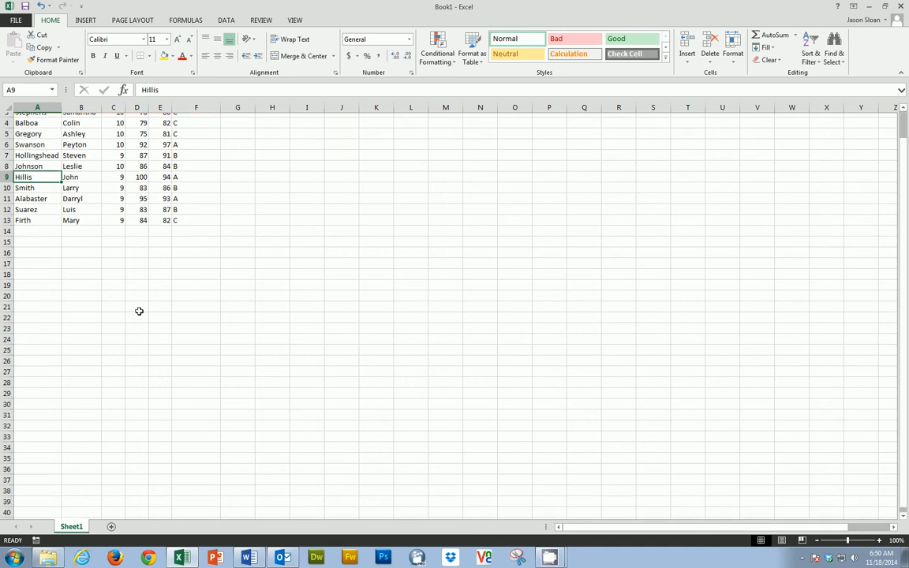
scroll(139, 310, down, 1)
scroll(139, 312, up, 2)
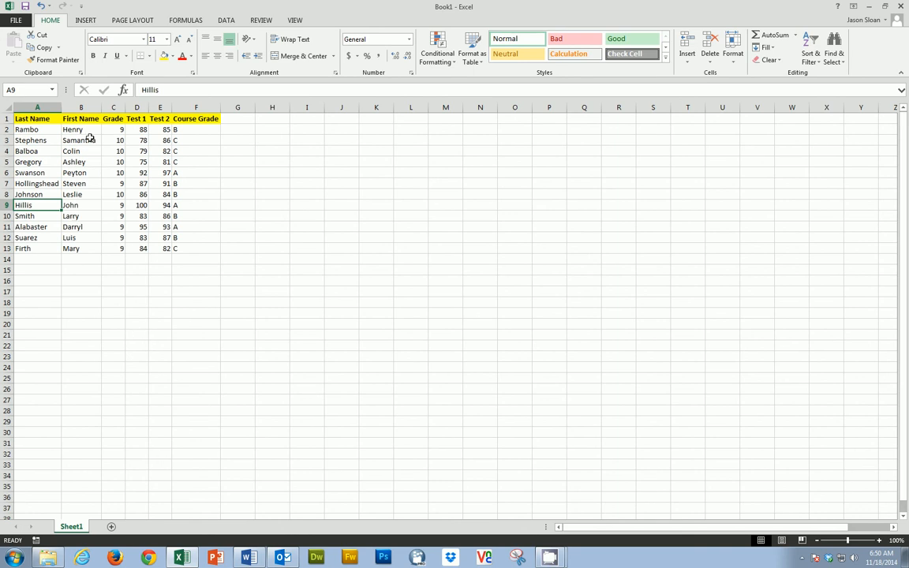
click(294, 20)
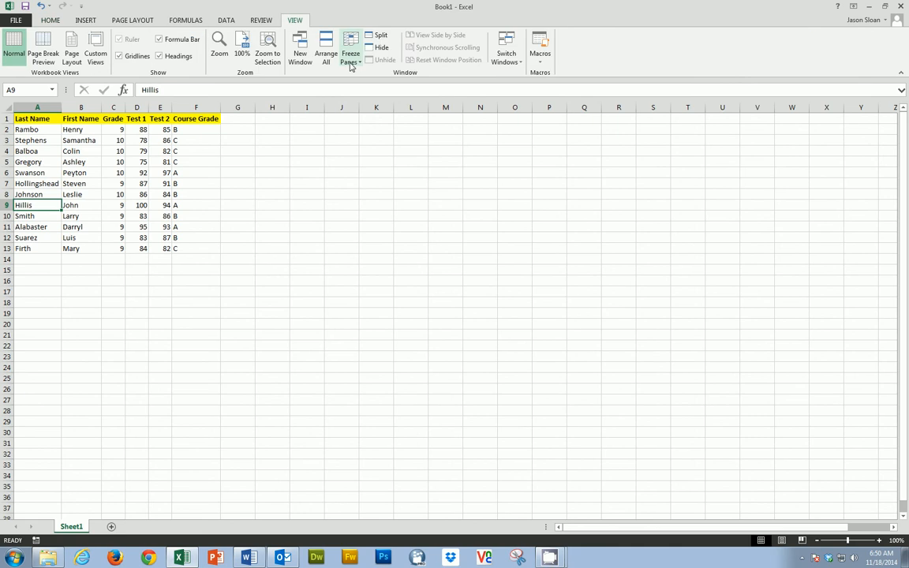
click(351, 64)
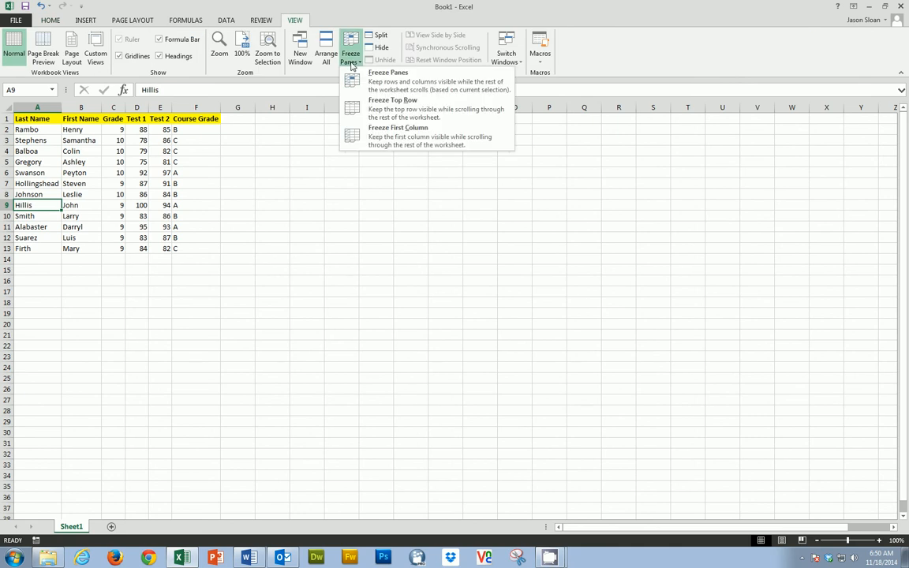
click(393, 108)
Examine how the frozen header row and the name columns behave when the sheet moves vertically and horizontally
scroll(85, 202, down, 2)
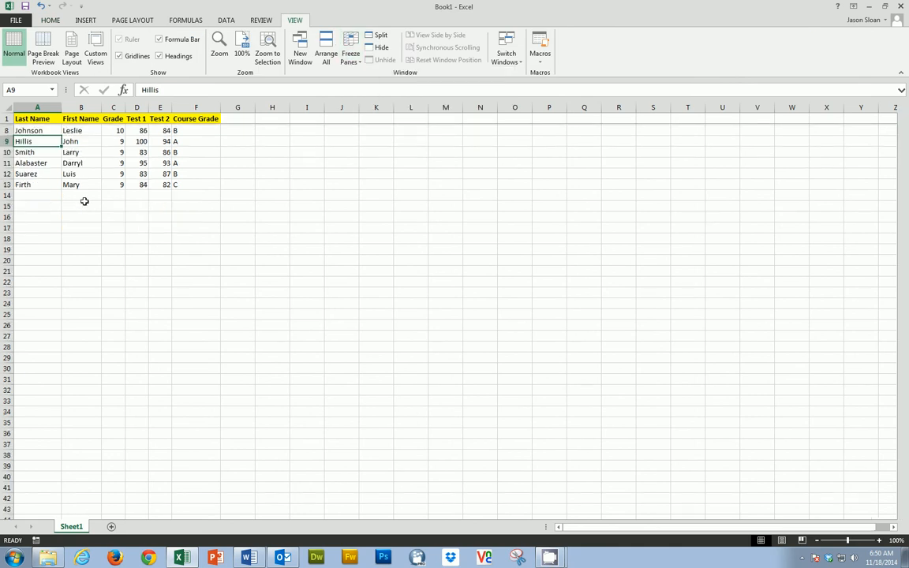
scroll(85, 201, down, 1)
scroll(85, 201, up, 3)
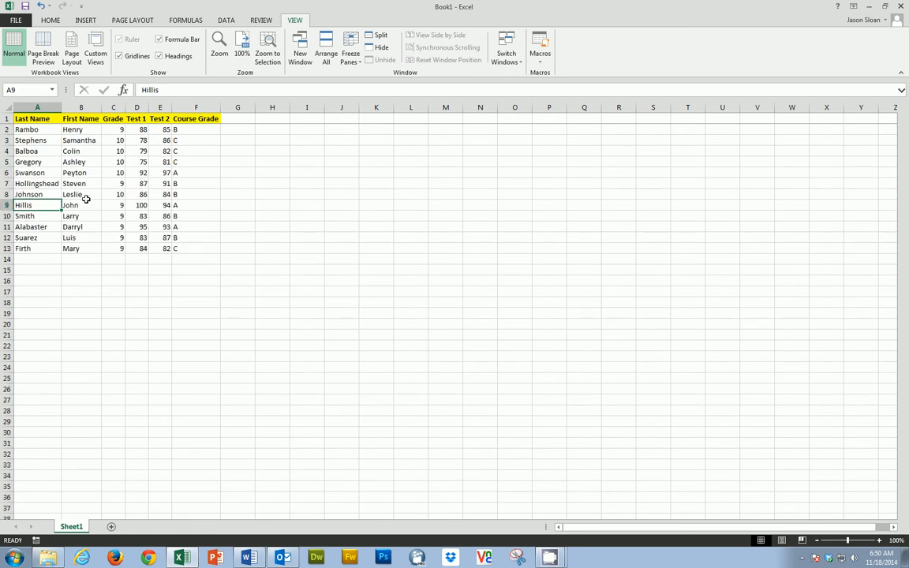
scroll(86, 200, down, 1)
scroll(88, 205, down, 2)
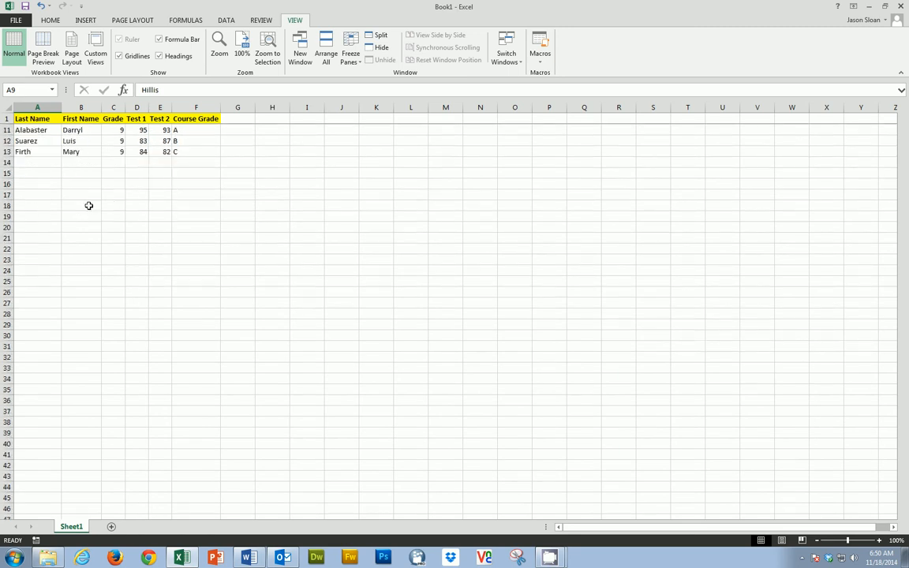
scroll(88, 205, up, 3)
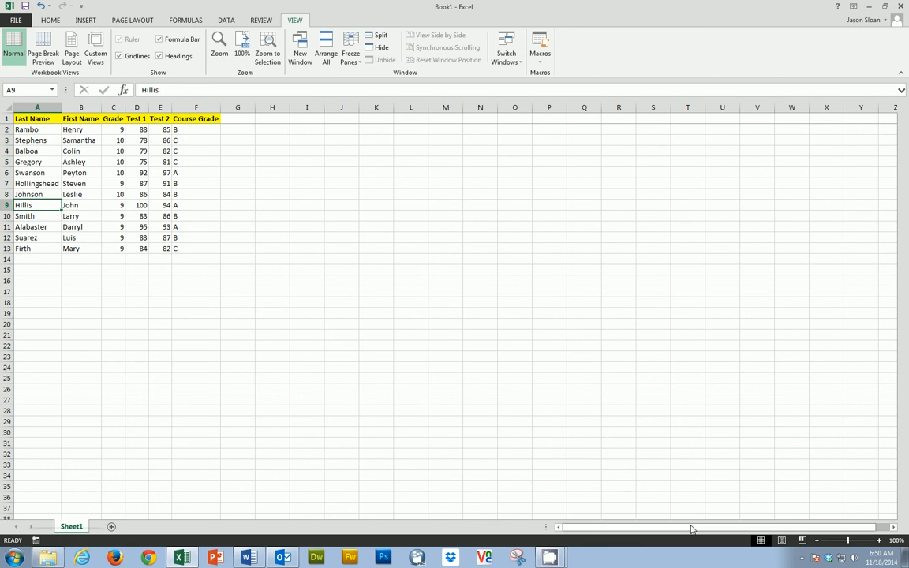
drag(691, 528, 711, 528)
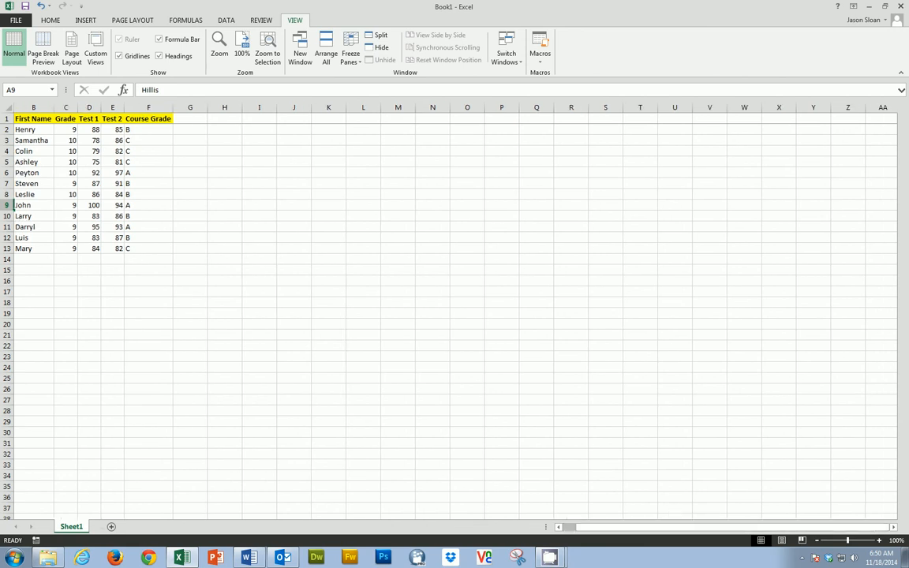
click(893, 527)
drag(849, 527, 804, 534)
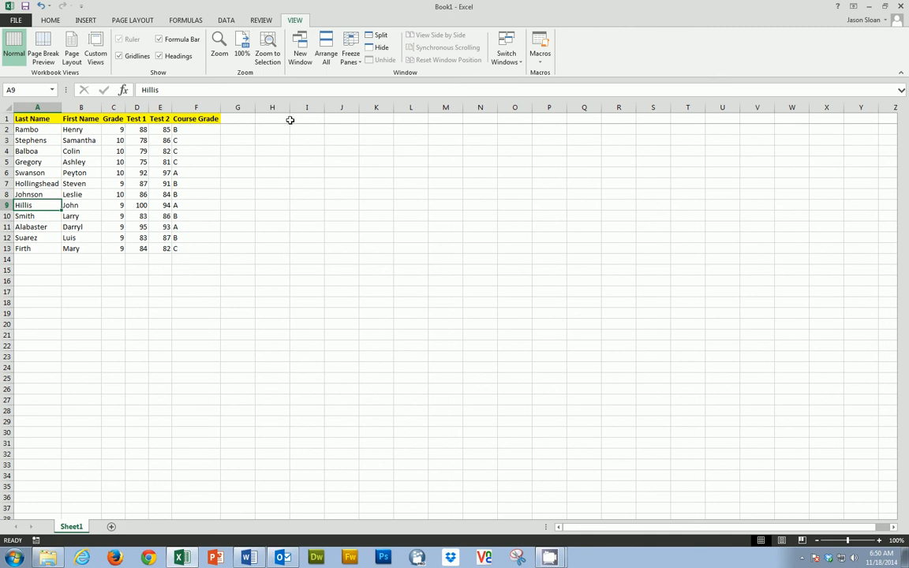
Unfreeze the top row and freeze panes at cell C2 to lock row 1 and columns A and B
click(350, 57)
click(373, 81)
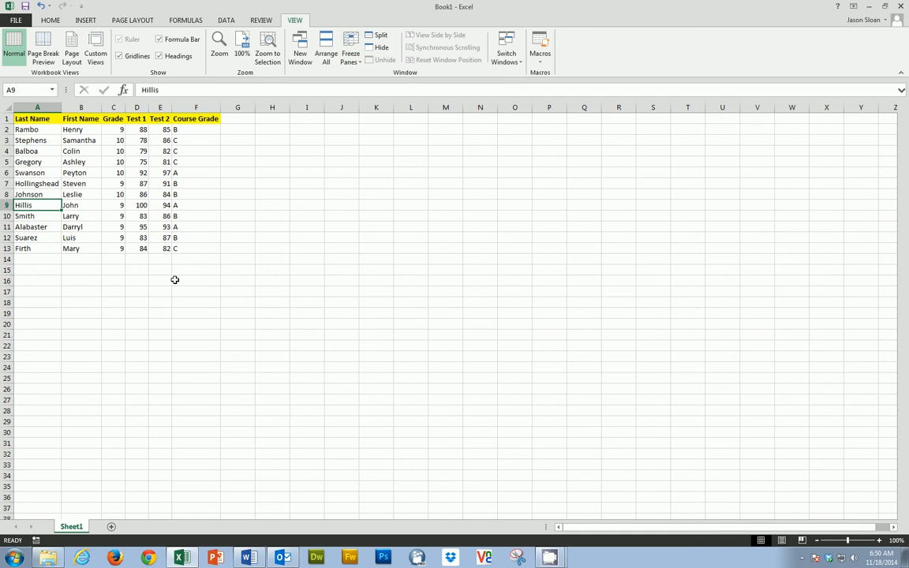
click(136, 280)
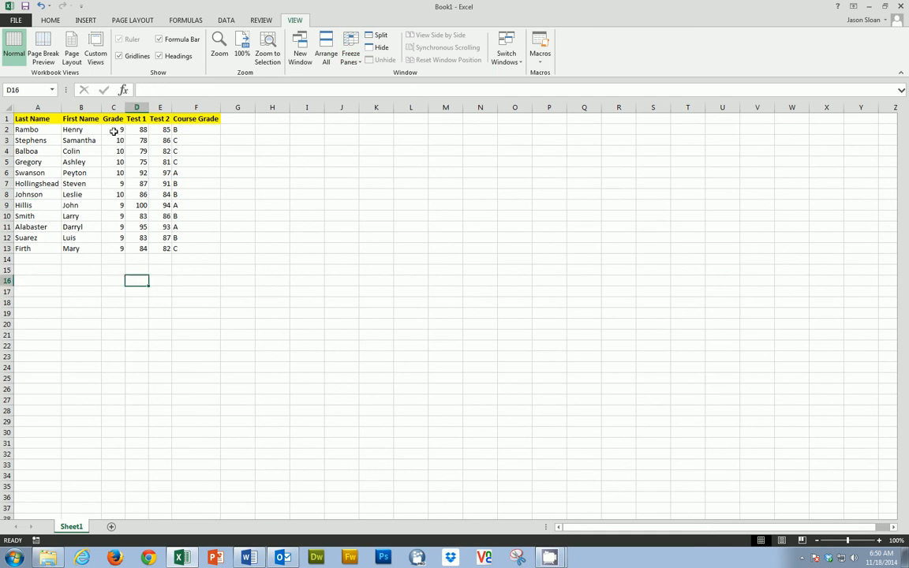
click(113, 130)
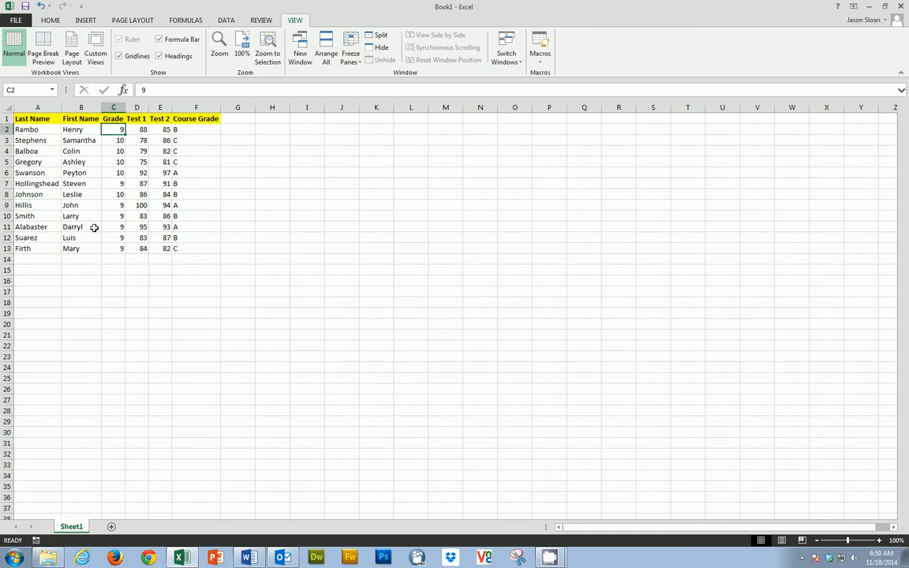
click(354, 62)
click(377, 92)
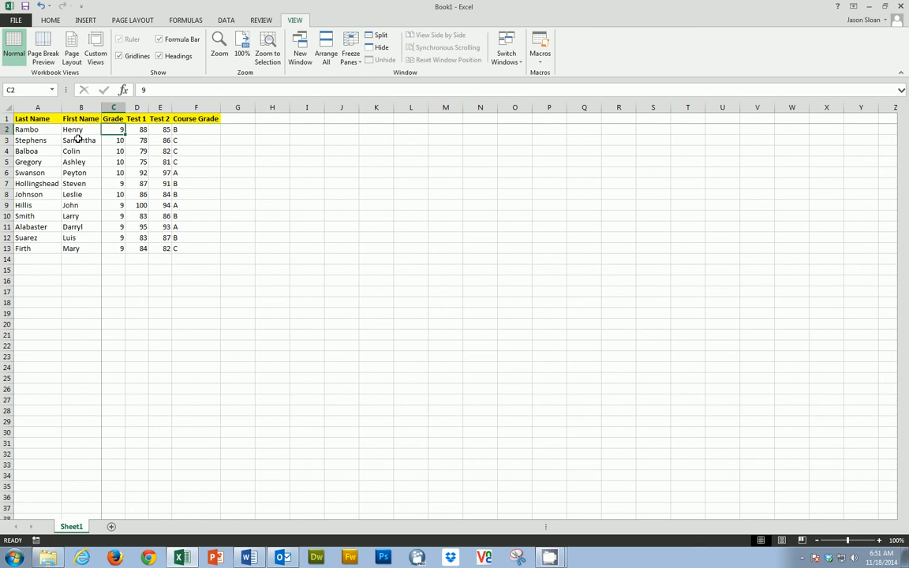
scroll(119, 166, down, 2)
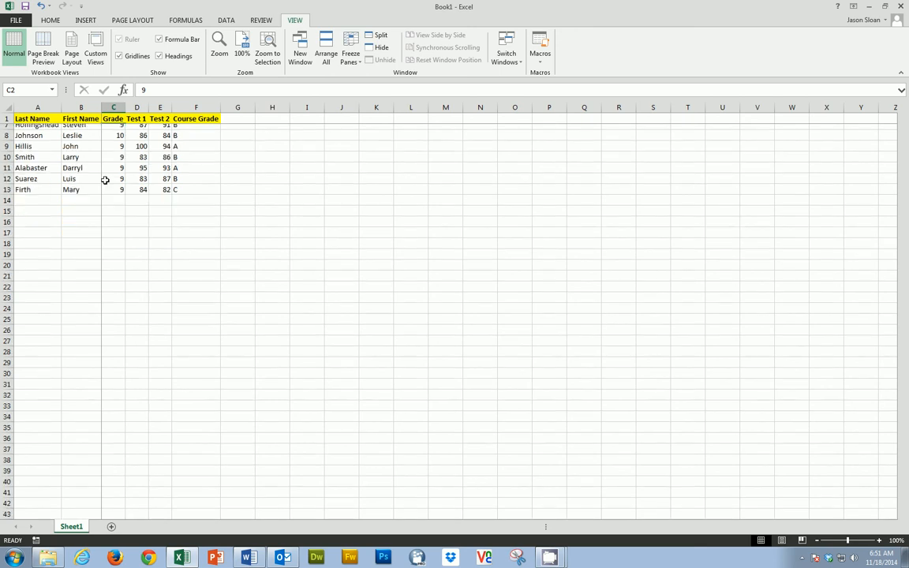
scroll(105, 180, up, 2)
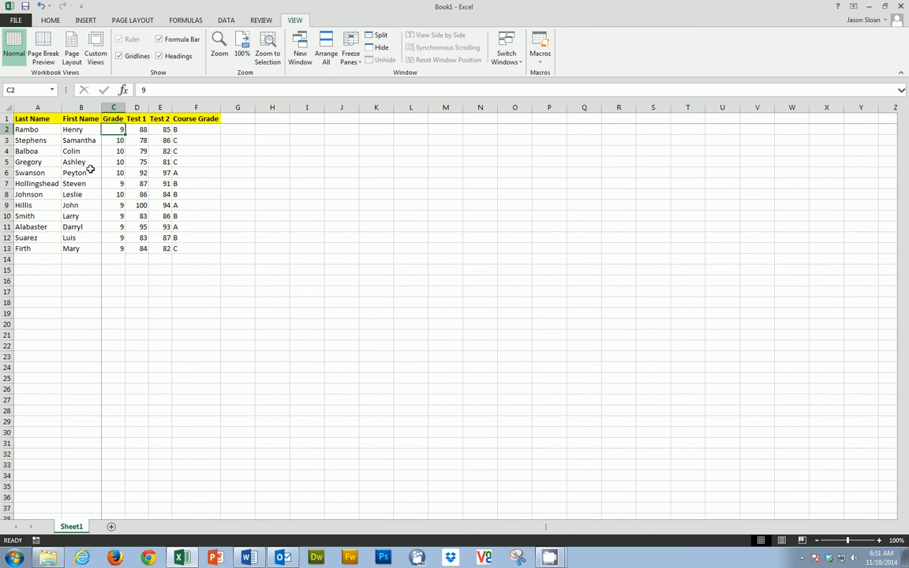
Apply a custom sort to the student data by Last Name and then by First Name, both on values from A to Z
click(49, 20)
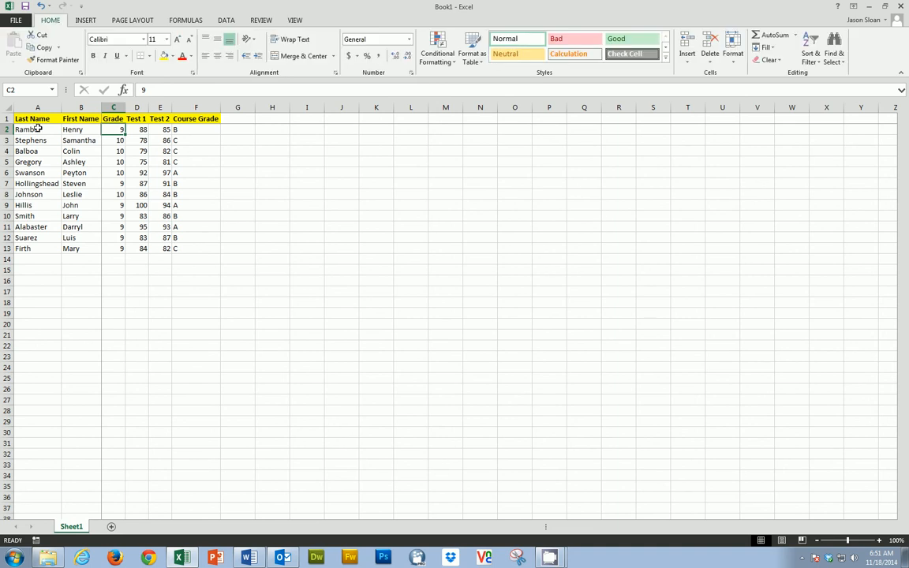
click(820, 63)
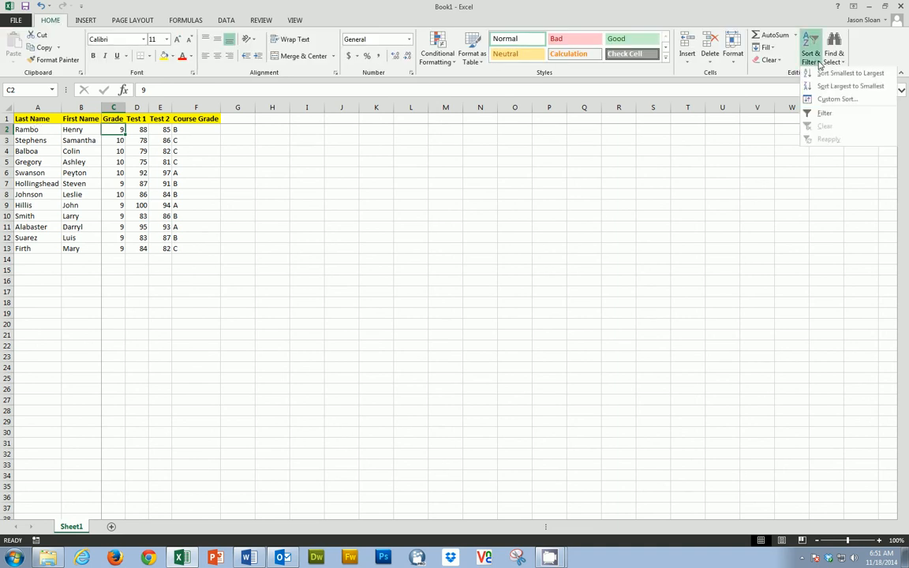
click(829, 101)
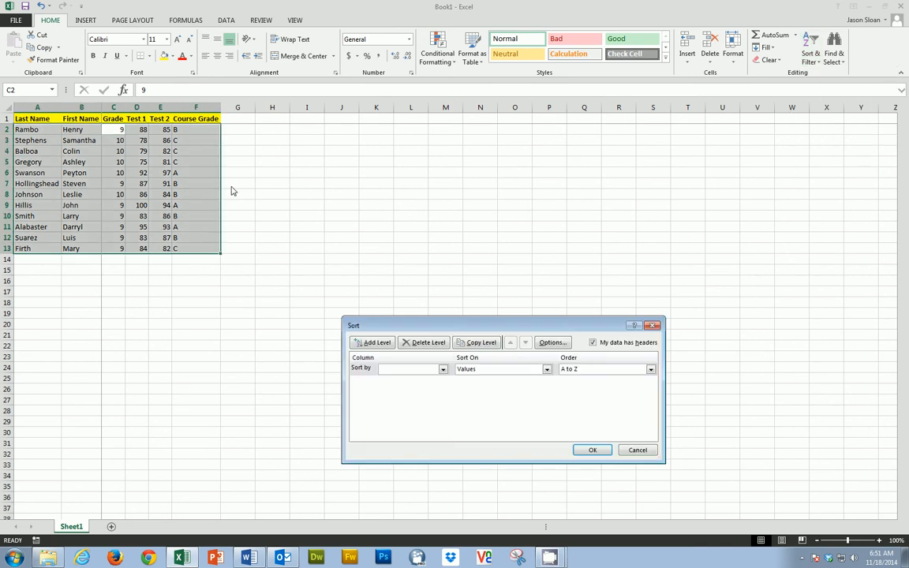
click(402, 369)
click(401, 379)
click(372, 342)
click(442, 381)
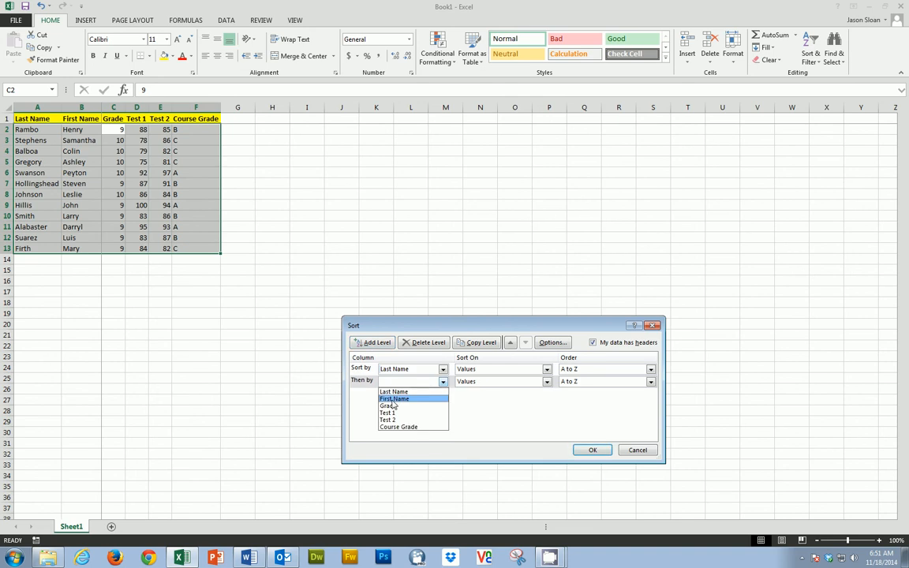
click(394, 399)
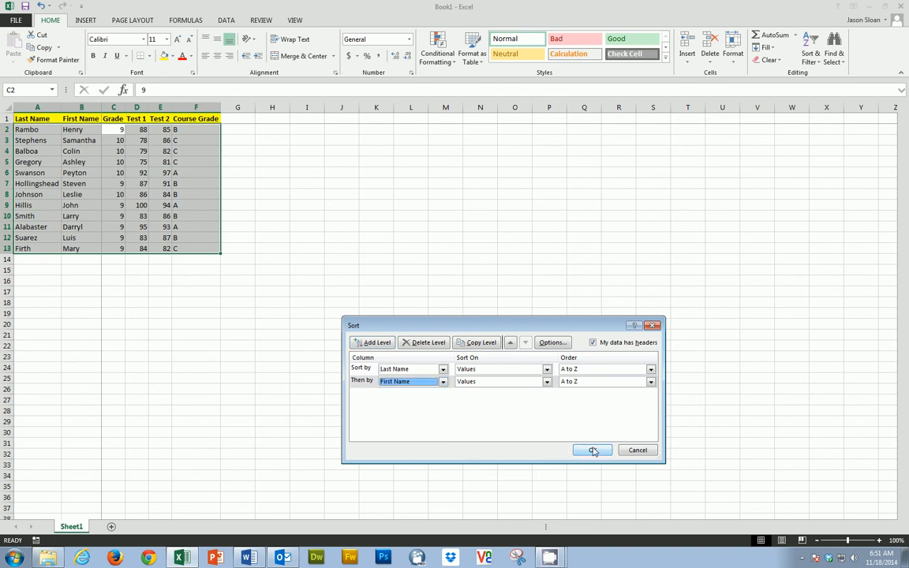
click(593, 450)
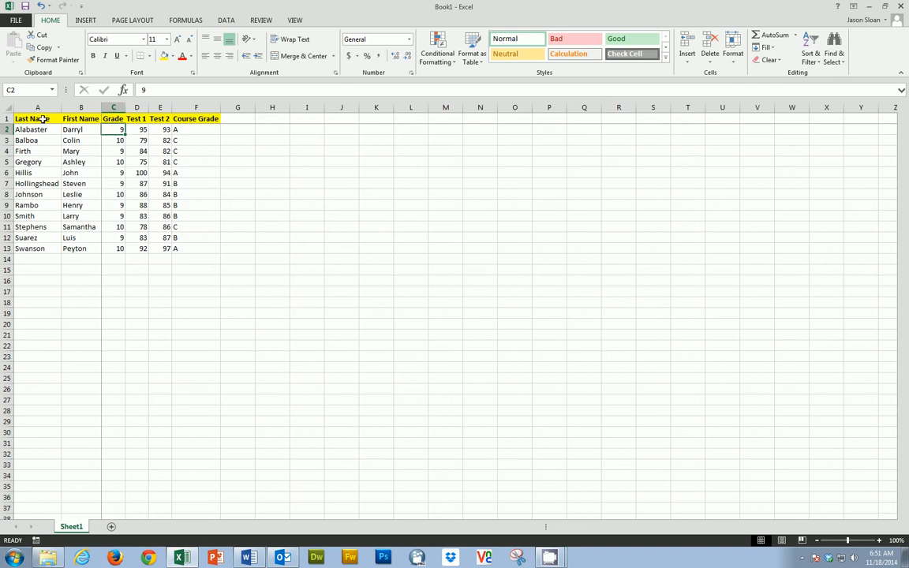
Turn on filtering for the header cells A1:F1
drag(43, 118, 208, 119)
click(226, 20)
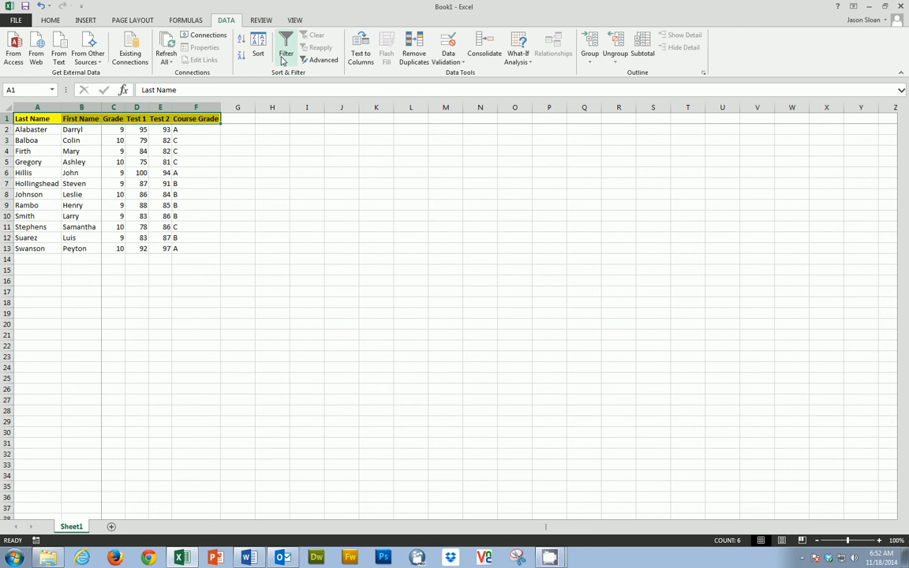
click(282, 41)
click(49, 149)
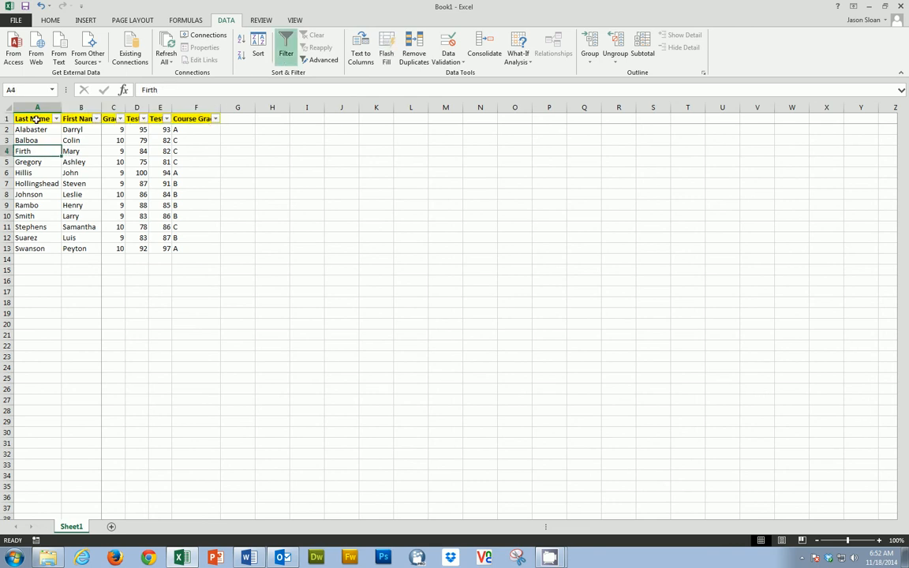
AutoFit columns A through F again so the headers fit beside their filter arrows
drag(37, 107, 170, 107)
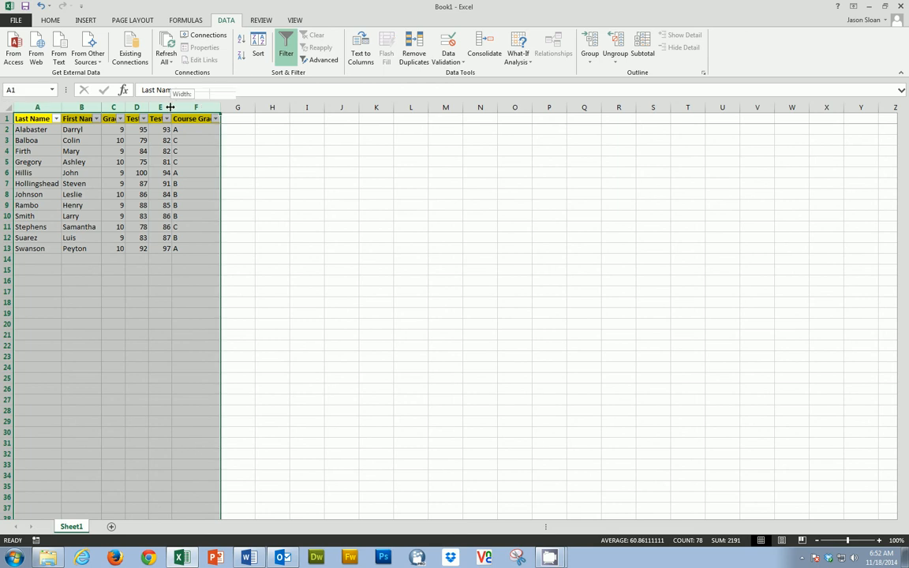
double_click(171, 107)
click(155, 195)
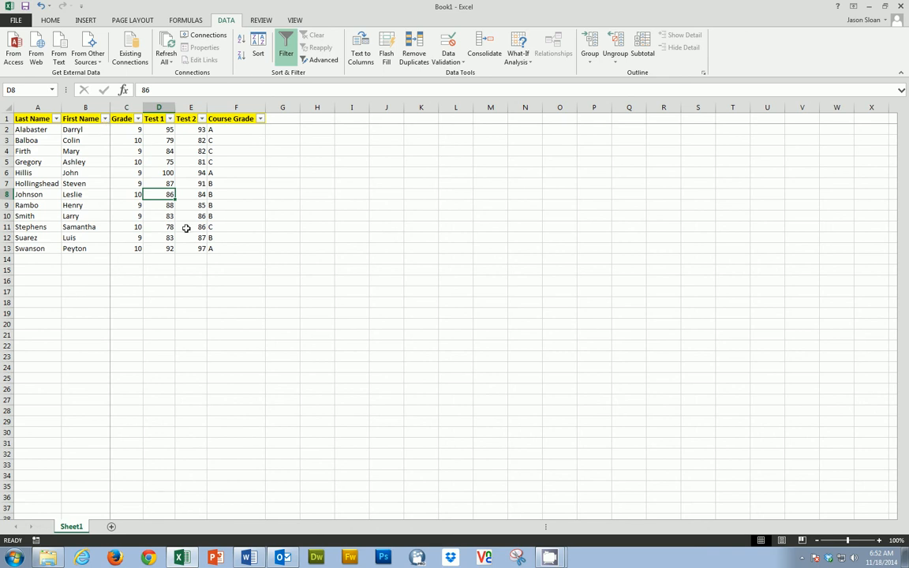
Filter the Grade column to show only students in grade 9
click(137, 119)
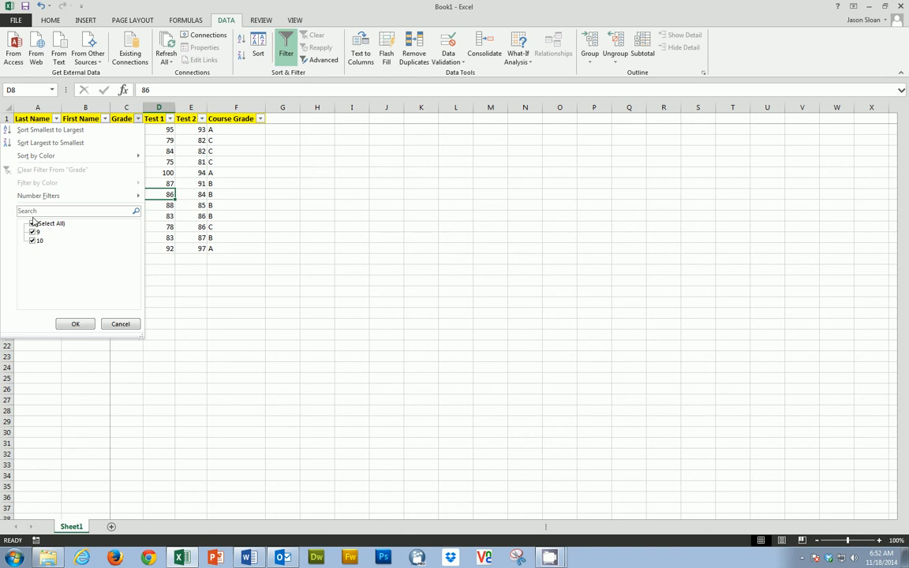
click(32, 223)
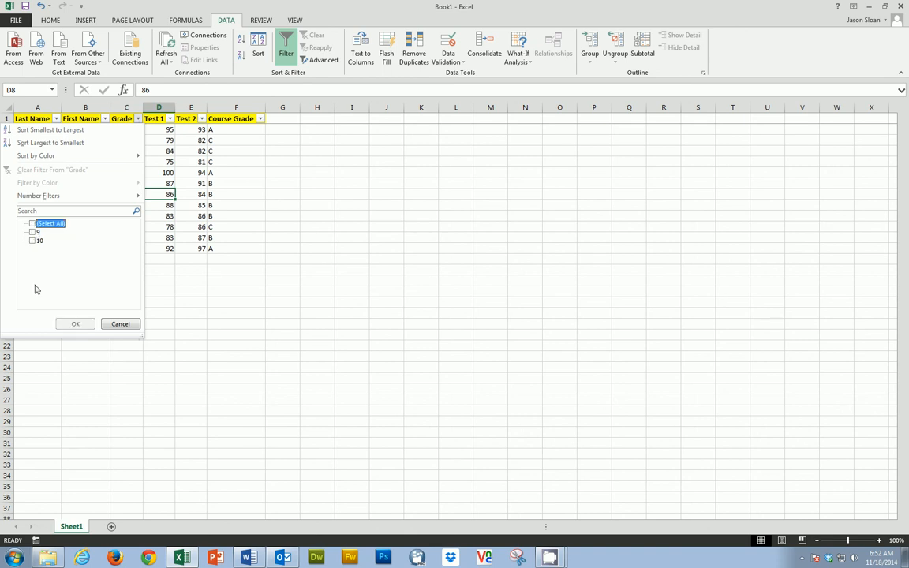
click(33, 232)
click(74, 325)
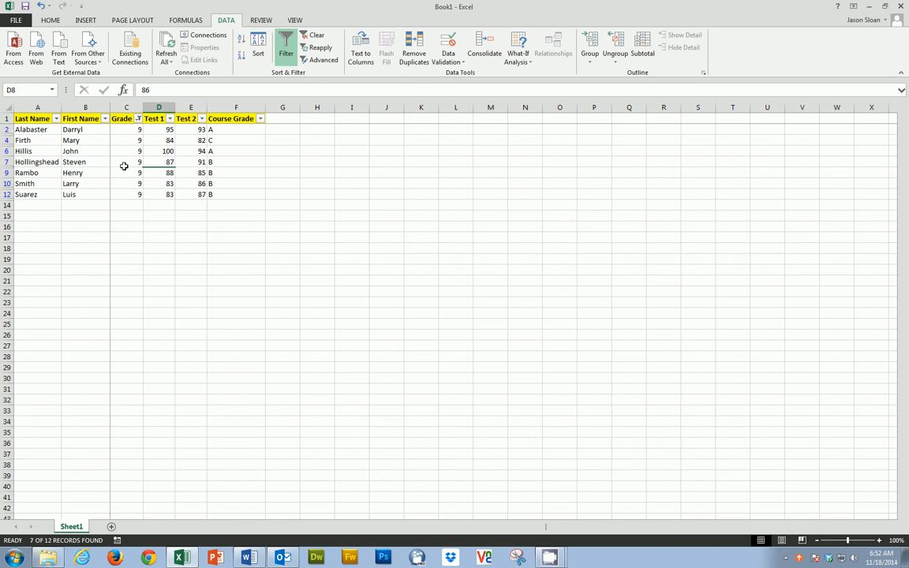
Filter the Course Grade column to show only students with a B
click(260, 119)
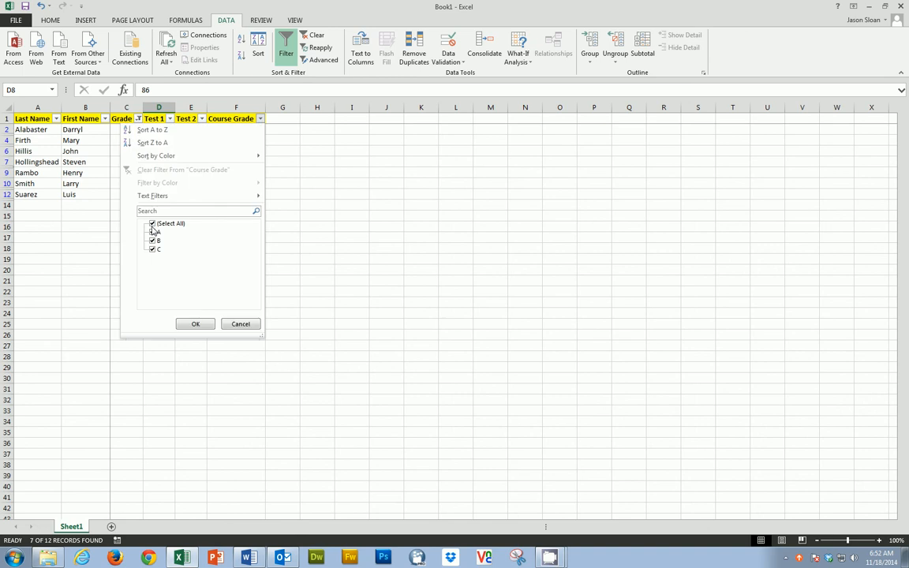
click(152, 223)
click(152, 240)
click(195, 324)
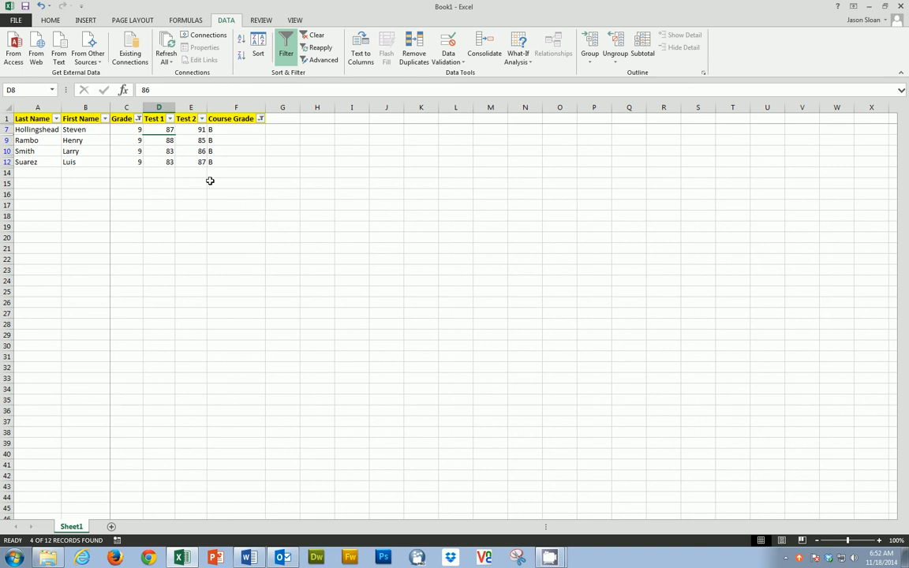
Clear the filters from the Course Grade and Grade columns
click(261, 119)
click(190, 169)
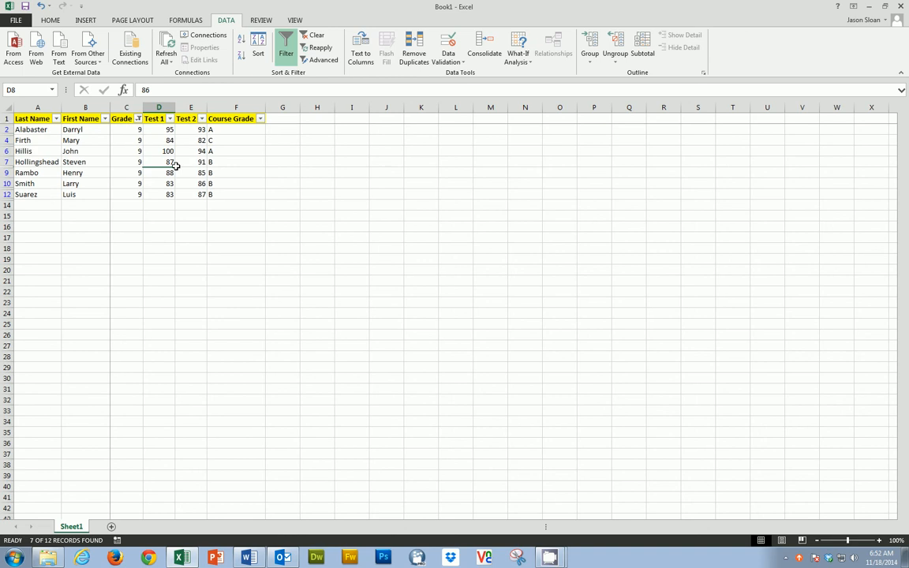
click(138, 119)
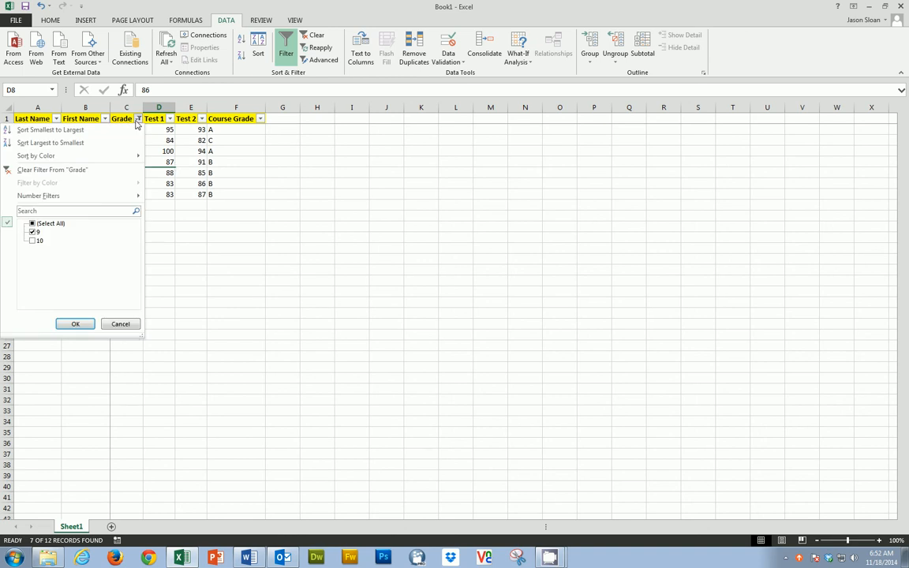
click(52, 171)
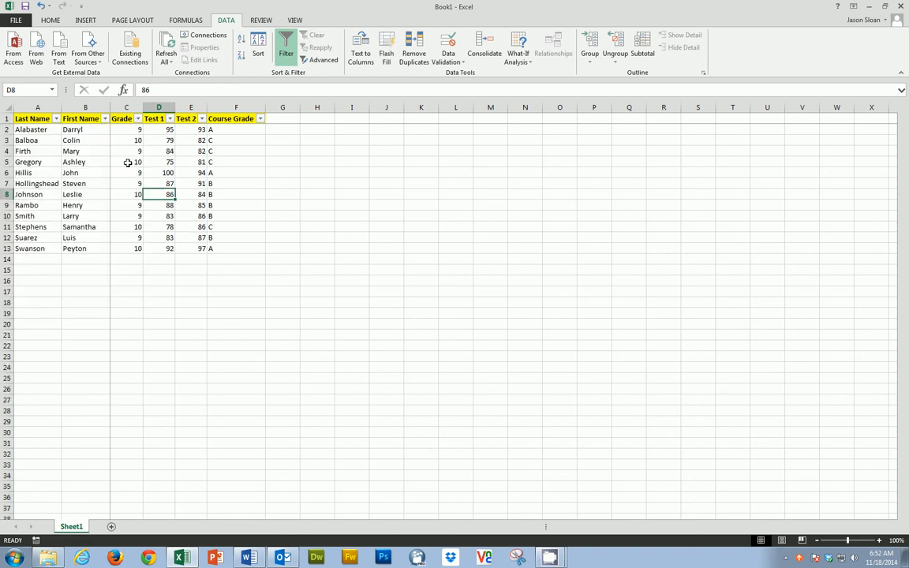
click(188, 172)
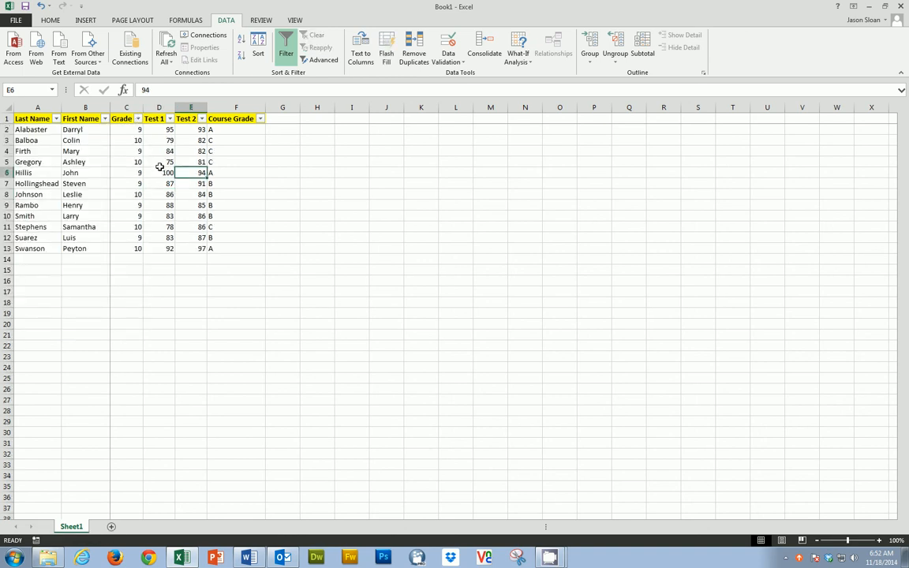
Apply a number filter to the Test 1 column for scores greater than 84, and clear that filter
click(170, 119)
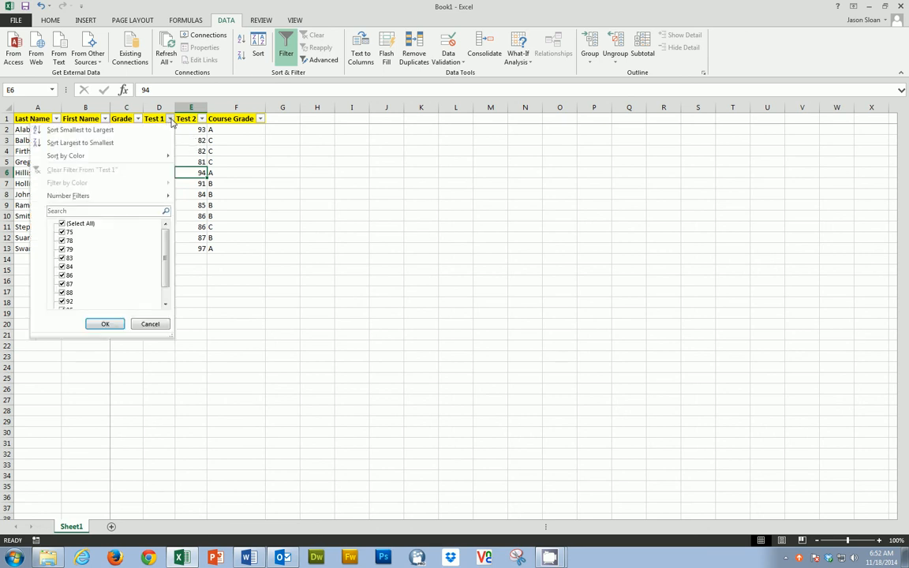
mouse_move(71, 202)
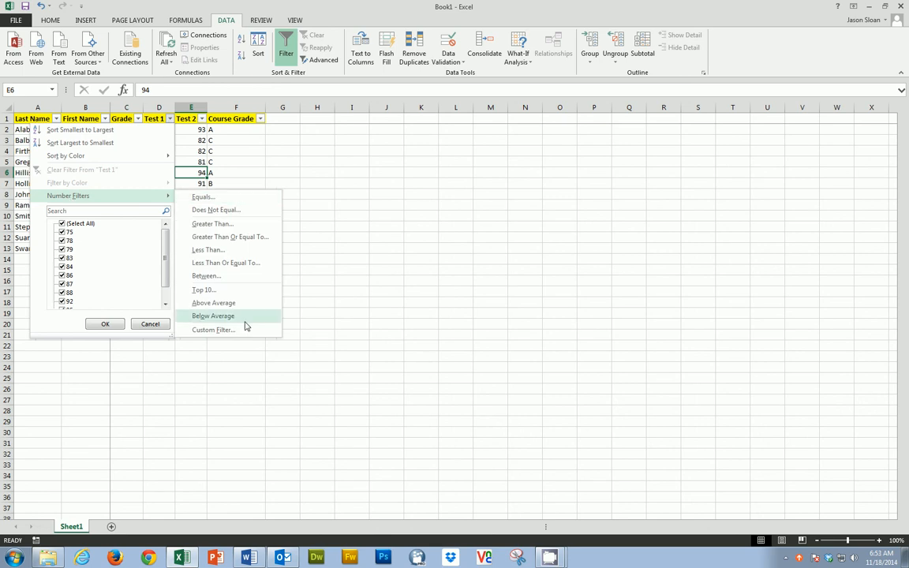
click(235, 225)
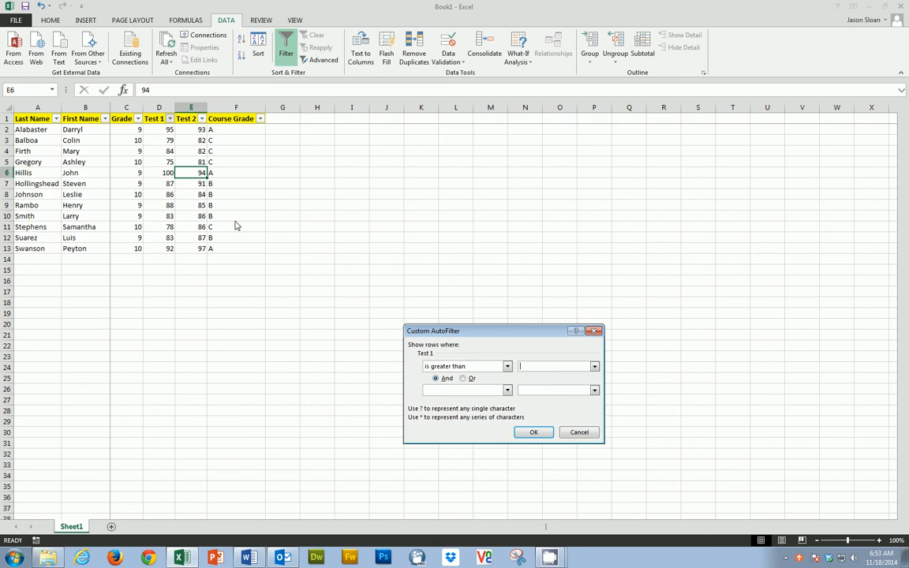
text(84)
click(536, 432)
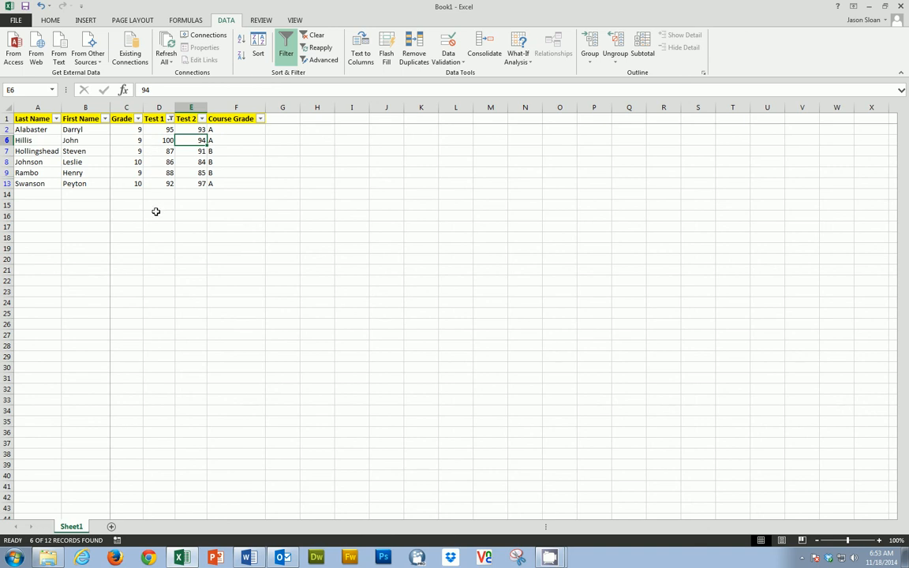
click(170, 119)
click(75, 170)
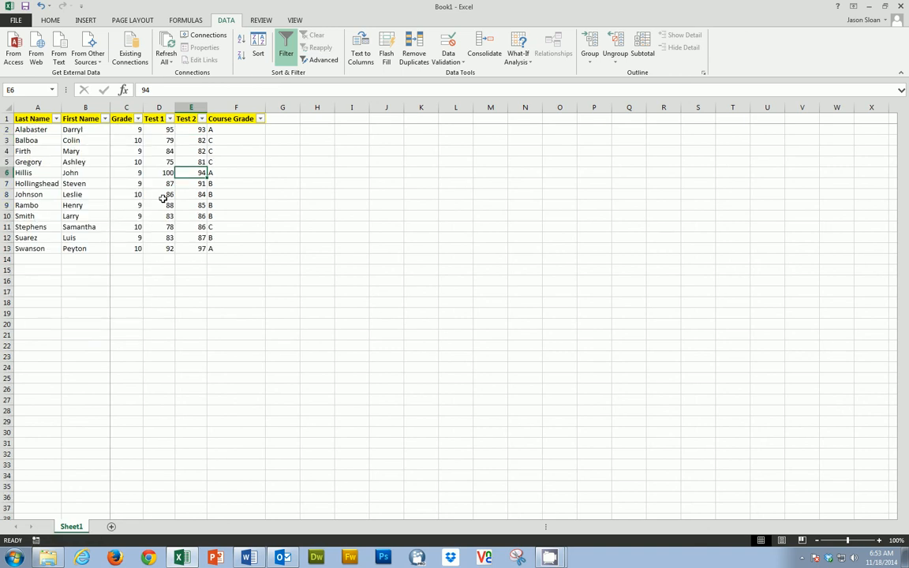
Apply a number filter to the Test 1 column for scores between 70 and 84, and clear that filter
click(169, 119)
mouse_move(87, 196)
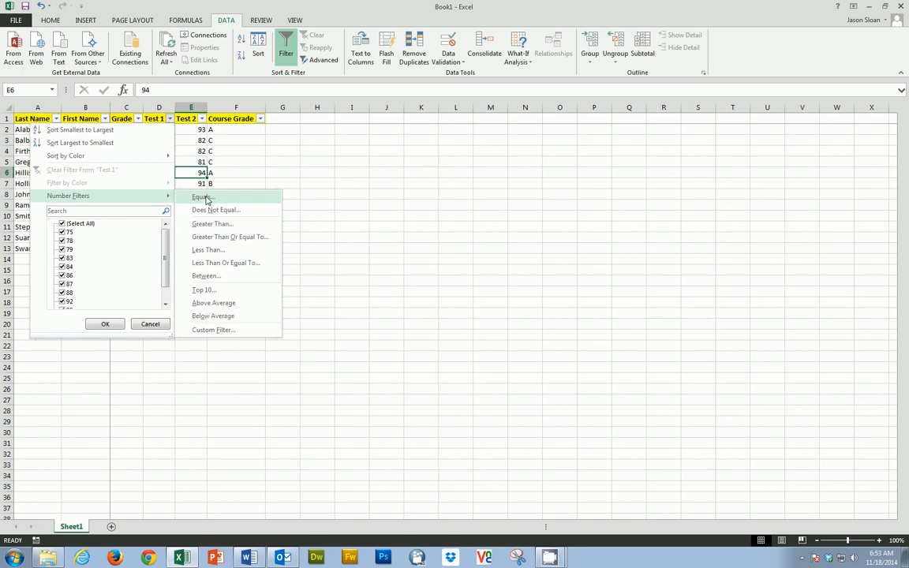
click(212, 277)
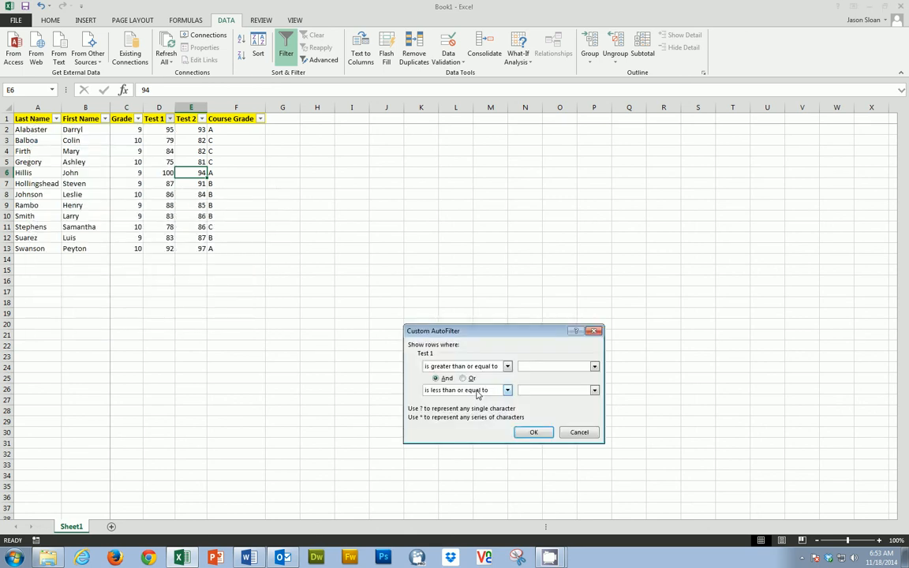
text(70)
click(538, 390)
text(84)
click(533, 432)
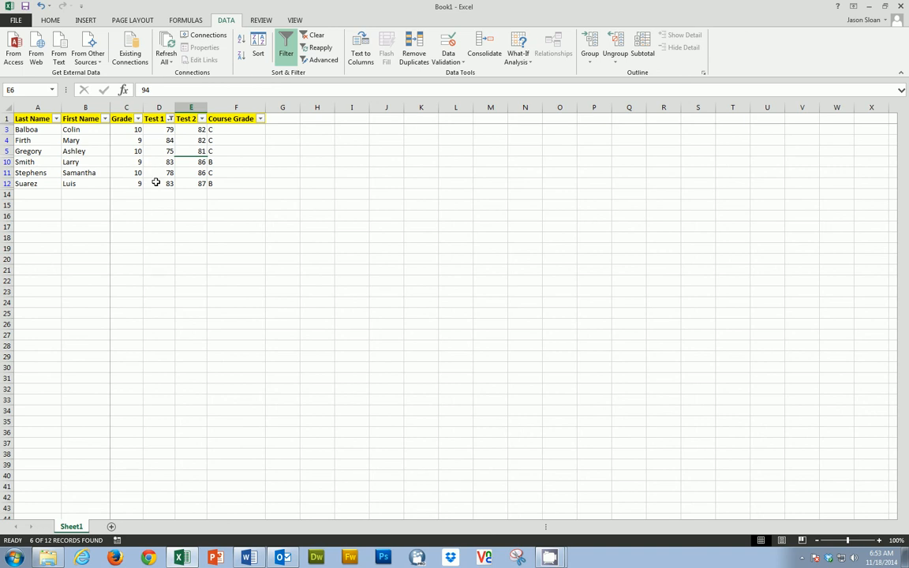
click(170, 118)
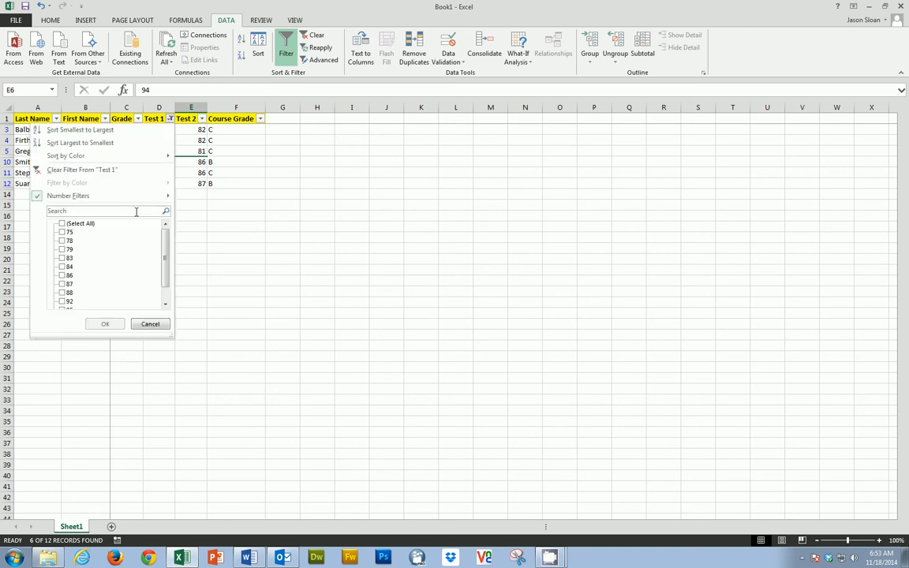
click(57, 170)
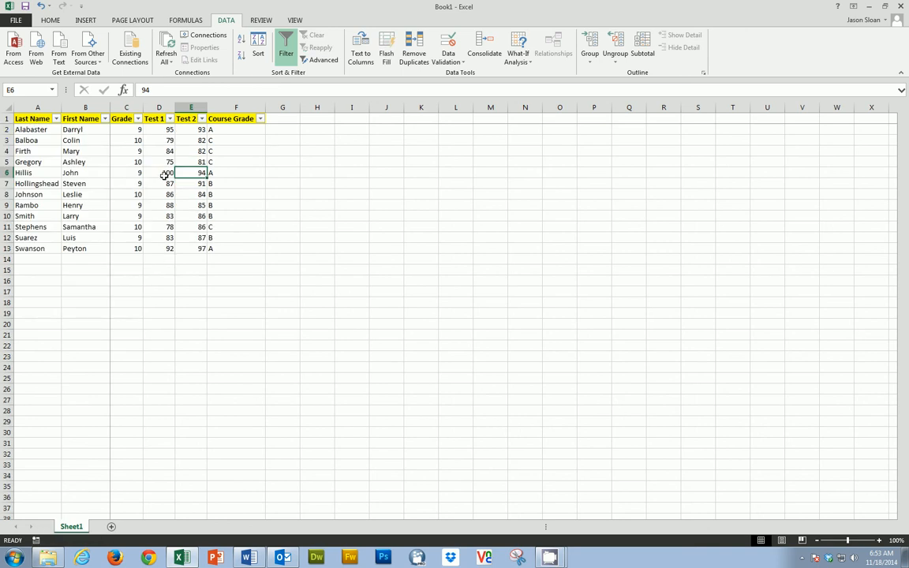